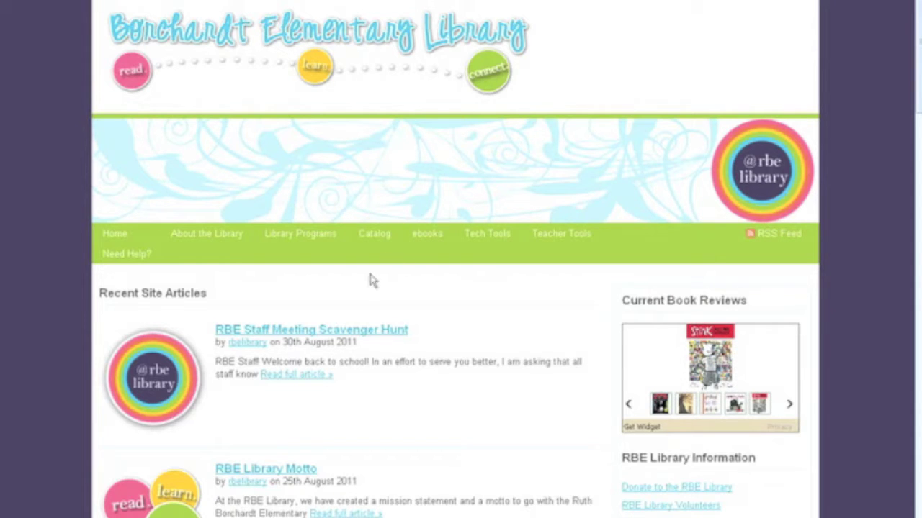
# Go to the RBE Library Catalog page and launch the online library catalog
pyautogui.click(367, 238)
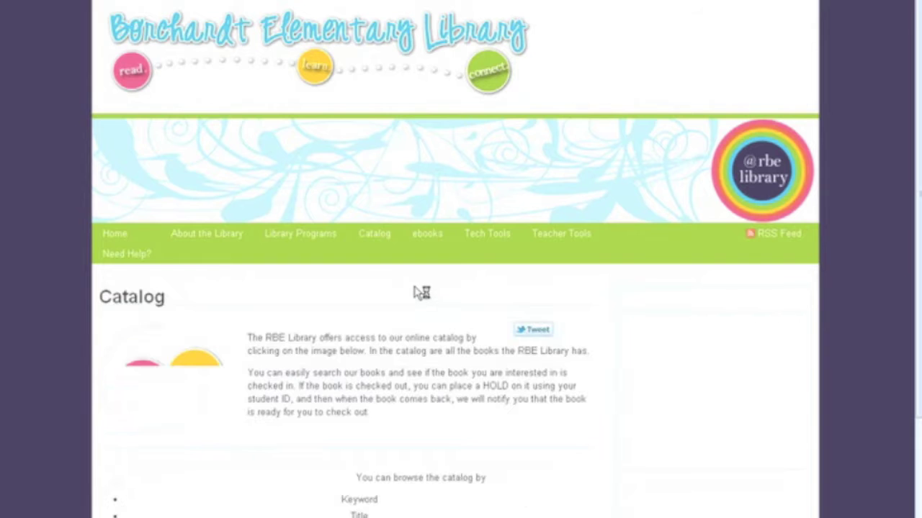
pyautogui.scroll(-5, 437, 350)
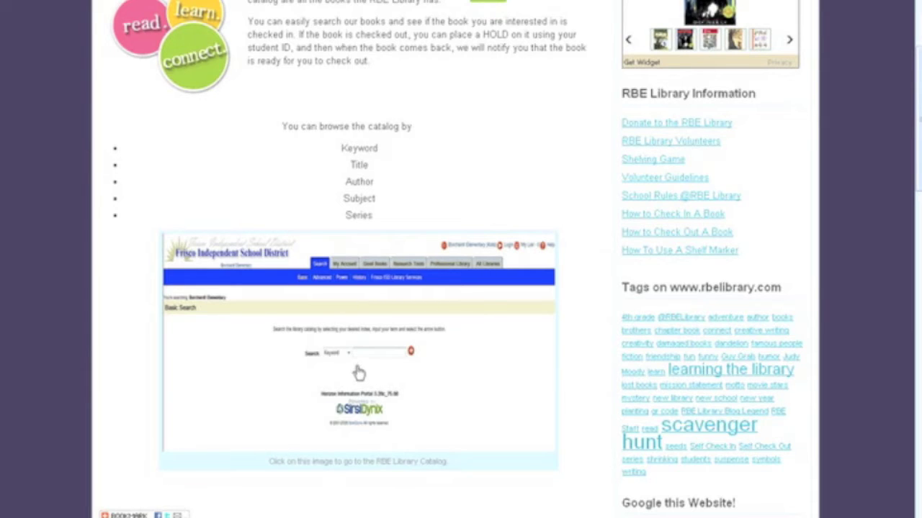
pyautogui.click(396, 336)
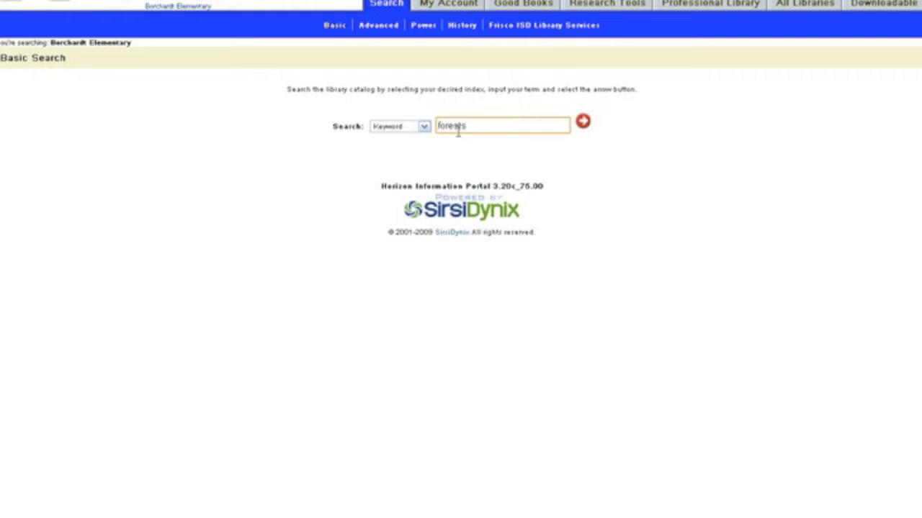
# Run the keyword search for 'forest' in the Borchardt Elementary catalog
pyautogui.click(583, 123)
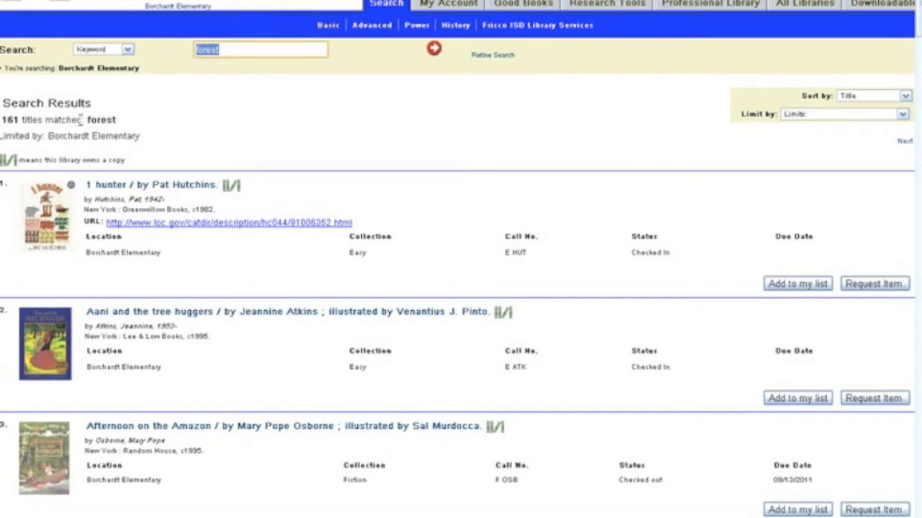
# Scroll through the 161 forest results and select the 'Bear feels sick' title line
pyautogui.scroll(-6, 416, 211)
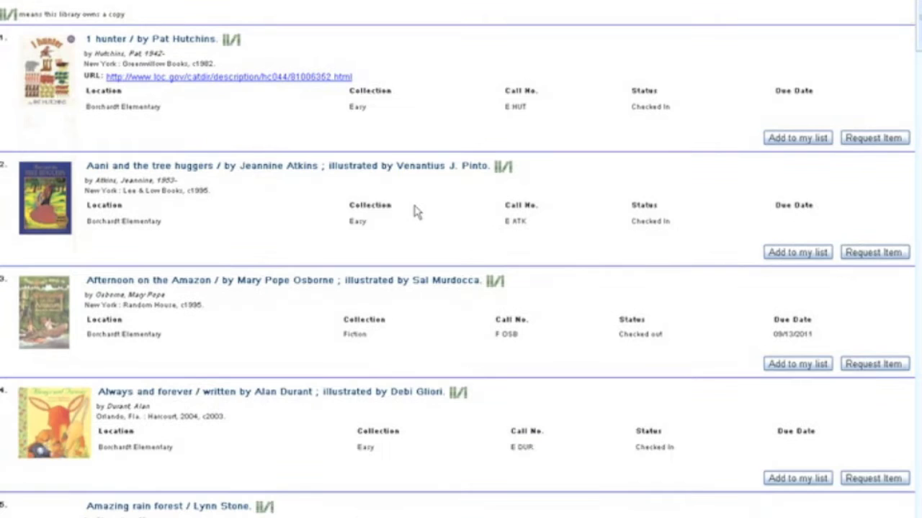
pyautogui.scroll(-2, 415, 211)
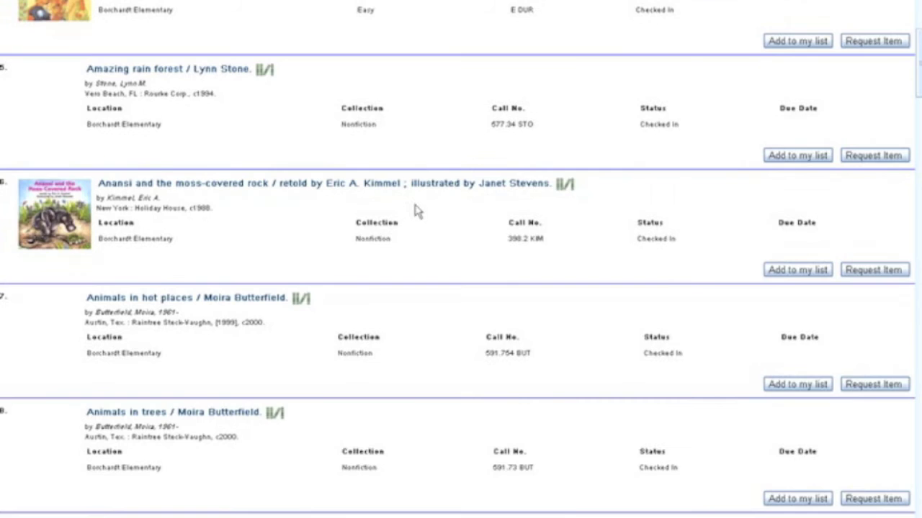
pyautogui.scroll(-1, 416, 211)
pyautogui.scroll(9, 400, 210)
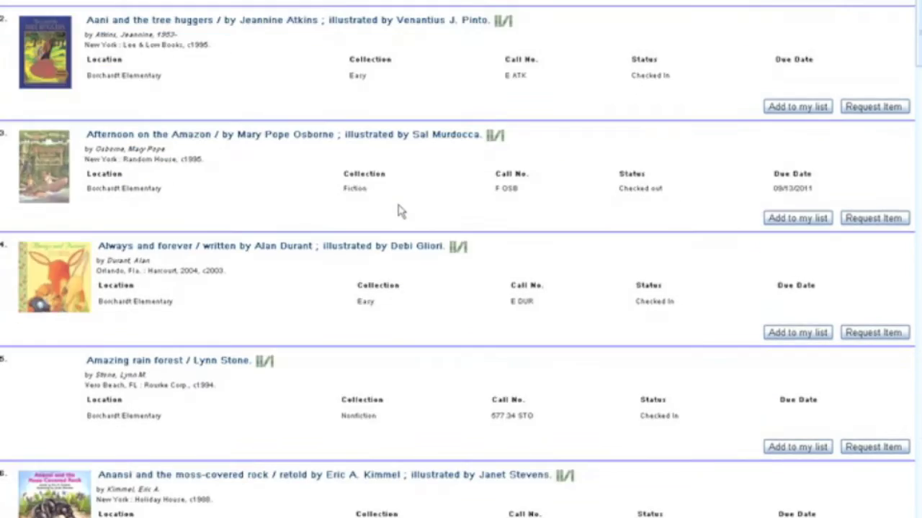
pyautogui.scroll(-2, 400, 210)
pyautogui.scroll(-1, 399, 210)
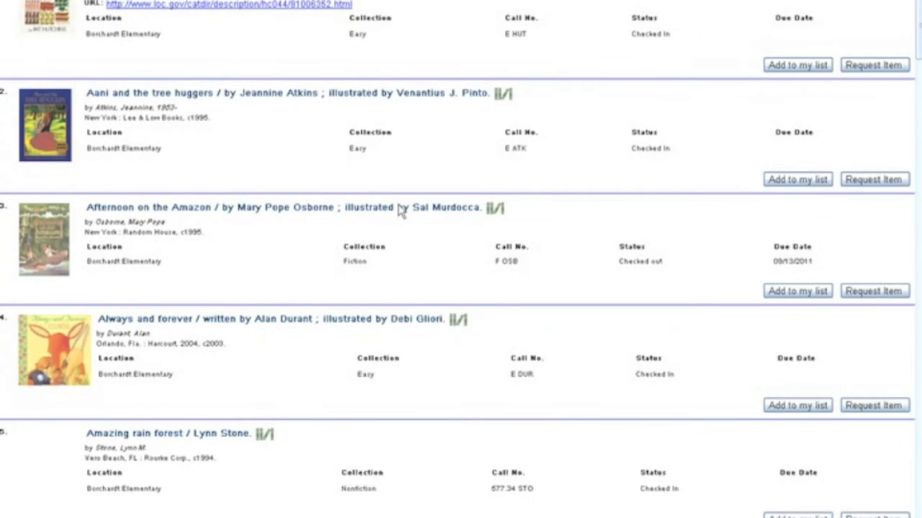
pyautogui.scroll(-1, 214, 182)
pyautogui.scroll(-12, 213, 182)
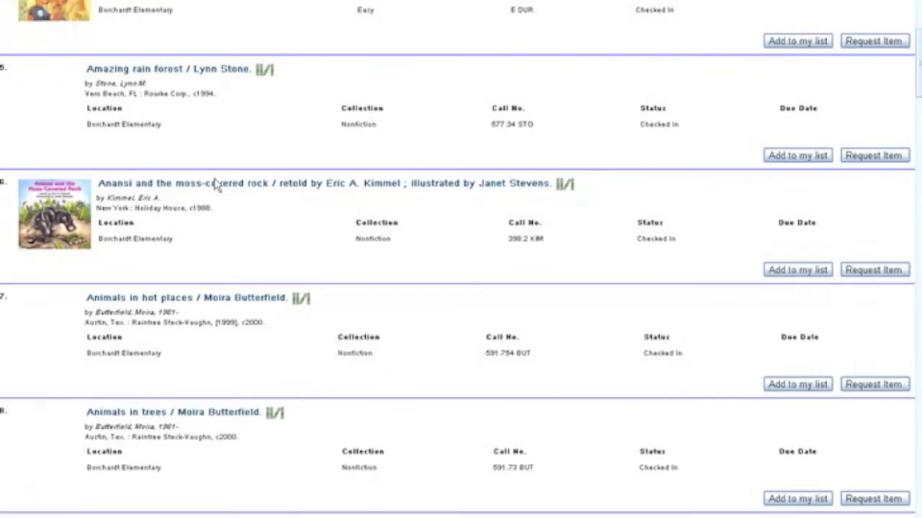
pyautogui.scroll(-5, 216, 185)
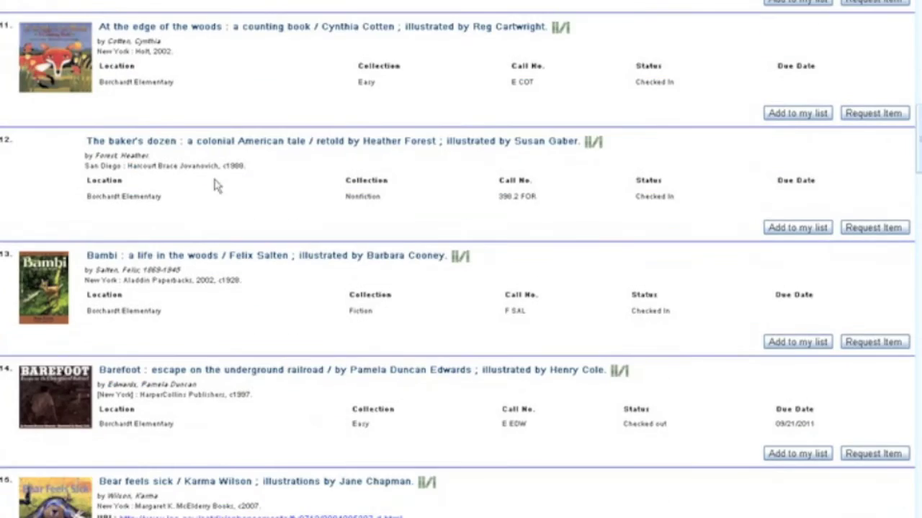
pyautogui.scroll(-2, 216, 185)
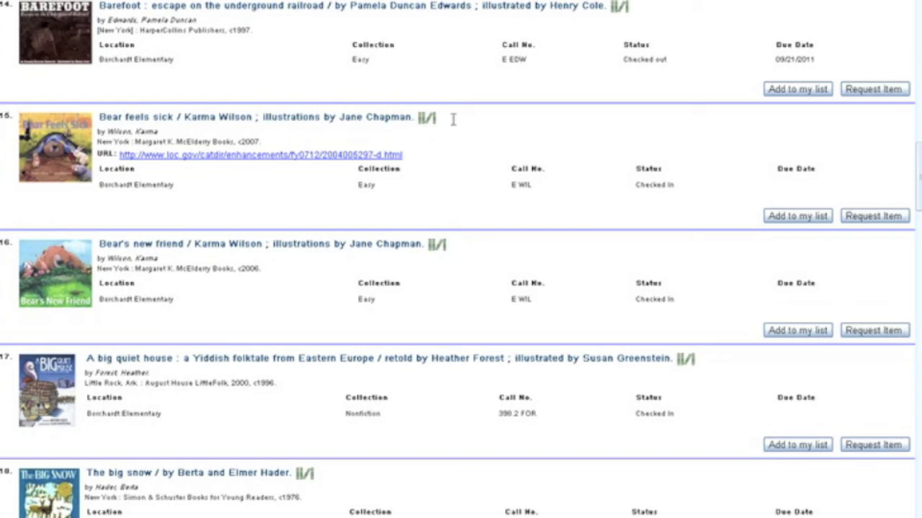
pyautogui.moveTo(452, 118); pyautogui.dragTo(97, 122)
pyautogui.hotkey('ctrl', 'c')
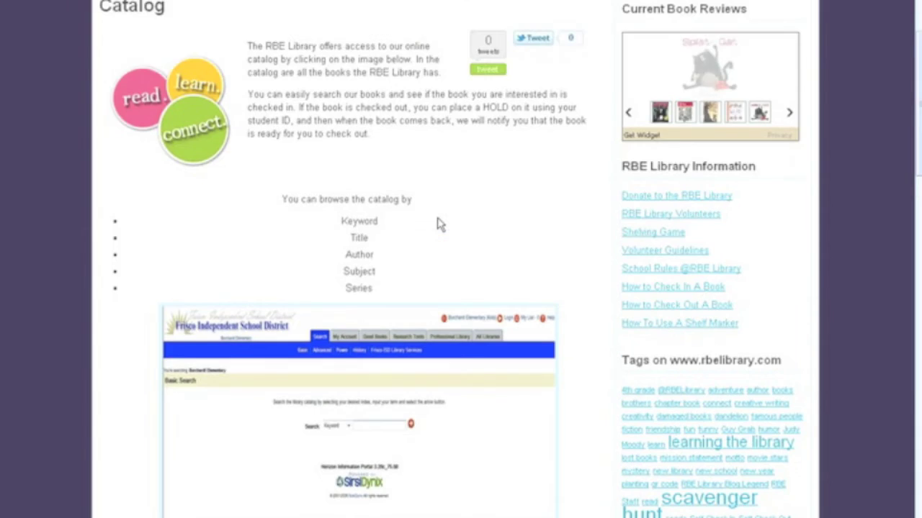
# Go to Teacher Tools > Item Request Form and open the Google request form
pyautogui.scroll(1, 441, 225)
pyautogui.moveTo(553, 24)
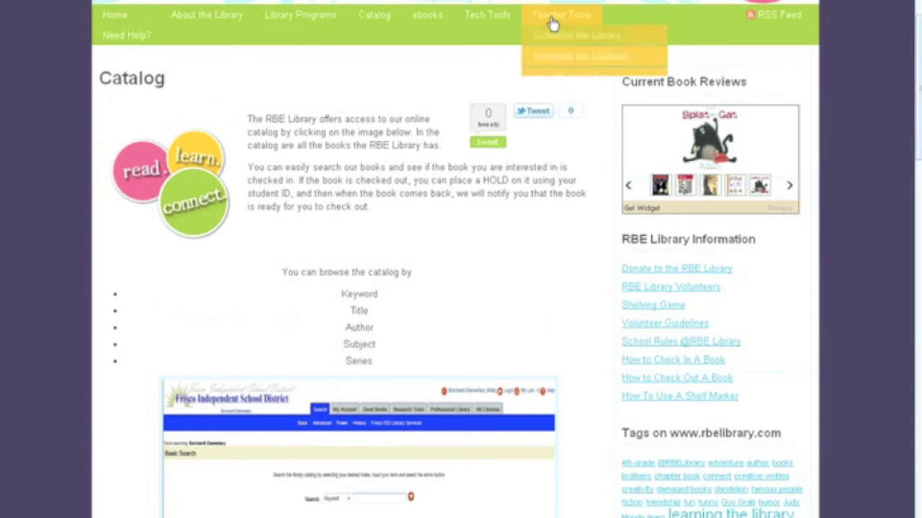
pyautogui.click(560, 79)
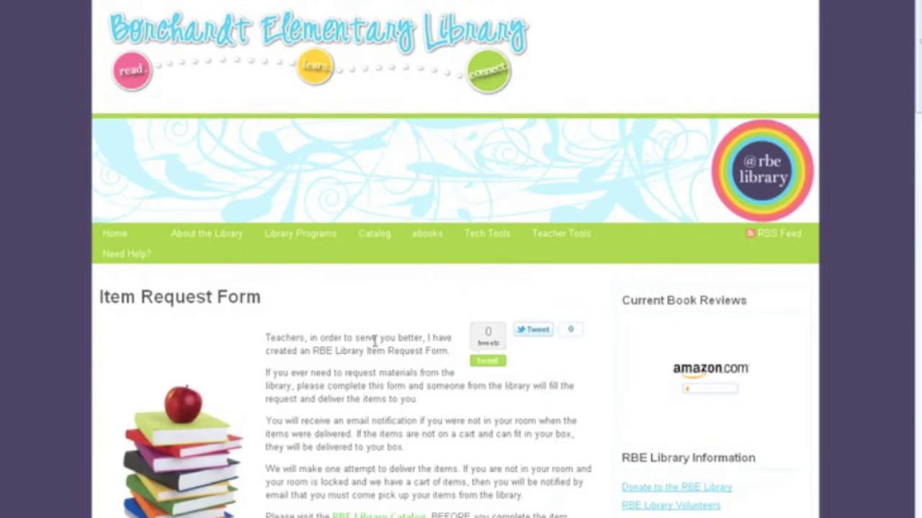
pyautogui.scroll(-5, 376, 338)
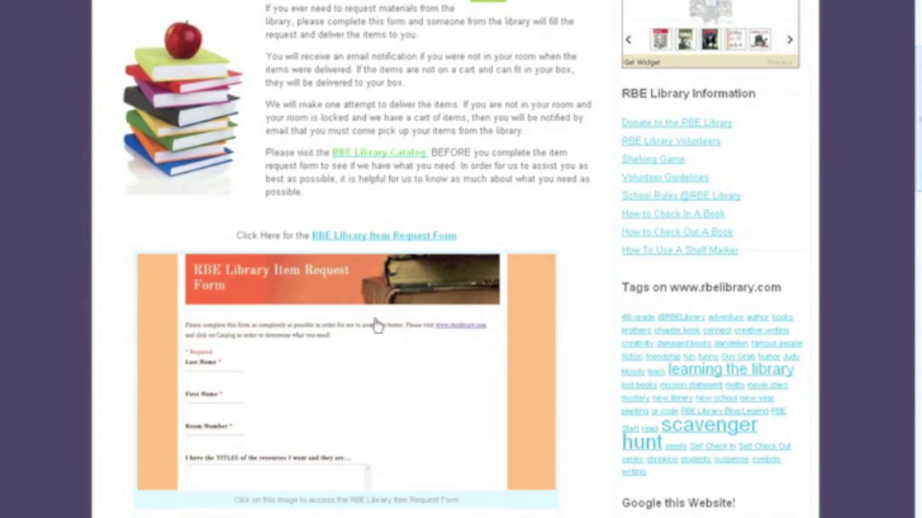
pyautogui.click(416, 311)
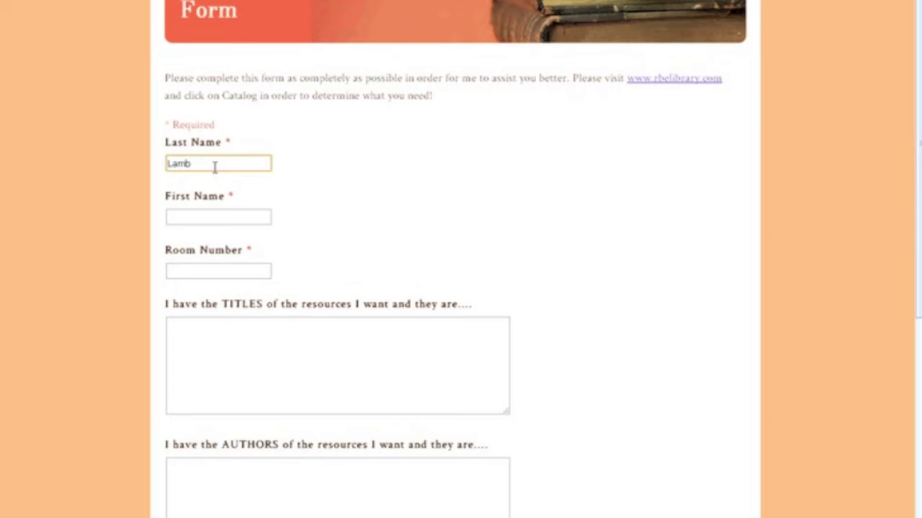
# Enter the requester's names and room 'Library', then paste the 'Bear feels sick' title
pyautogui.click(198, 214)
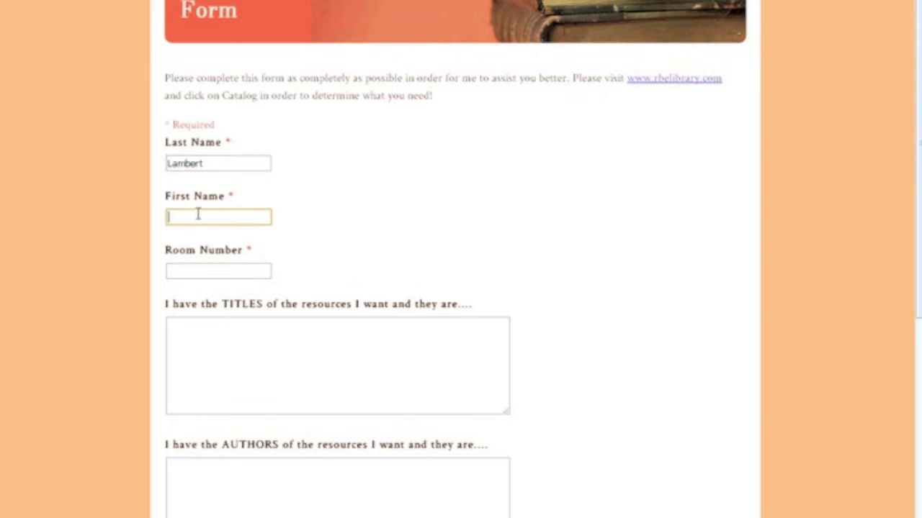
pyautogui.click(209, 268)
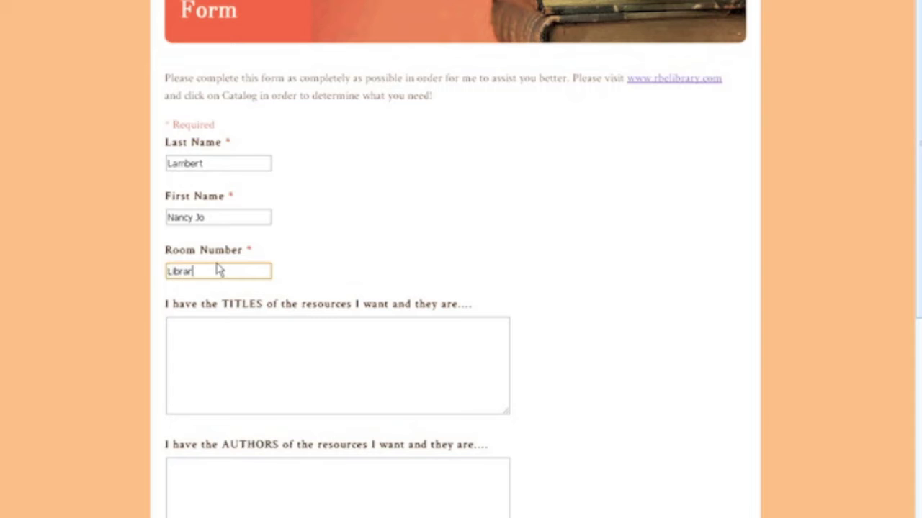
pyautogui.click(258, 329)
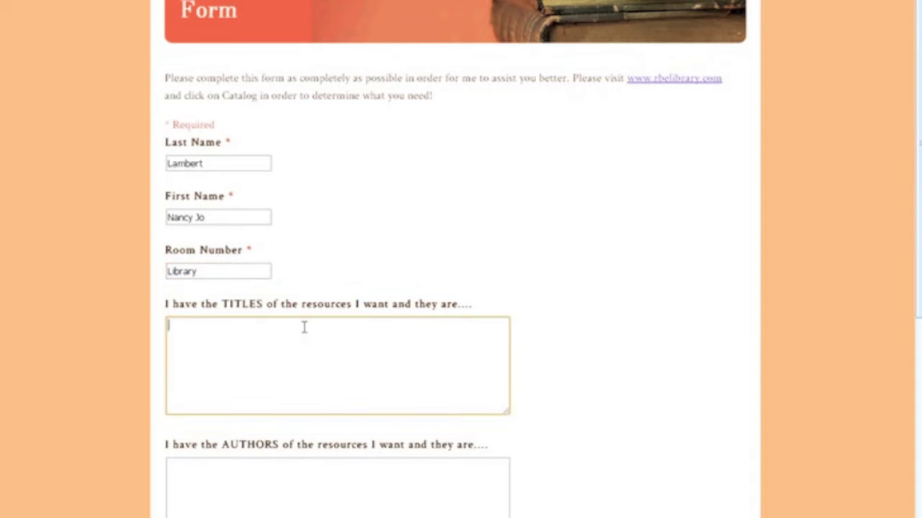
pyautogui.scroll(-1, 268, 345)
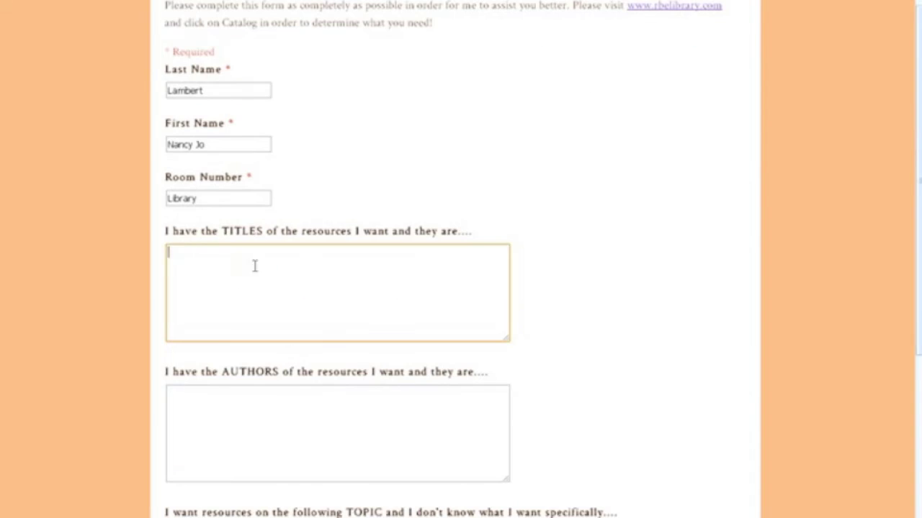
pyautogui.hotkey('ctrl', 'v')
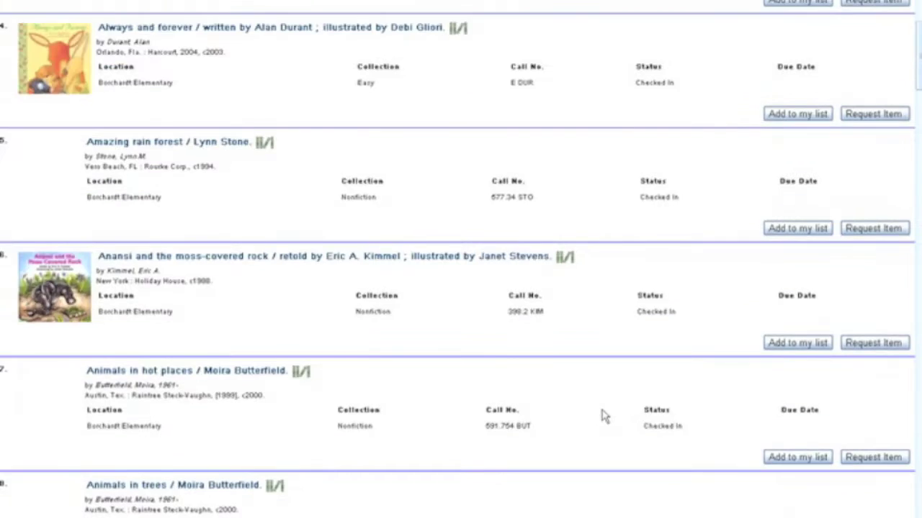
# Title-browse for The circus ship, open its E VAN record, then search author Henkes, Kevin
pyautogui.scroll(6, 603, 414)
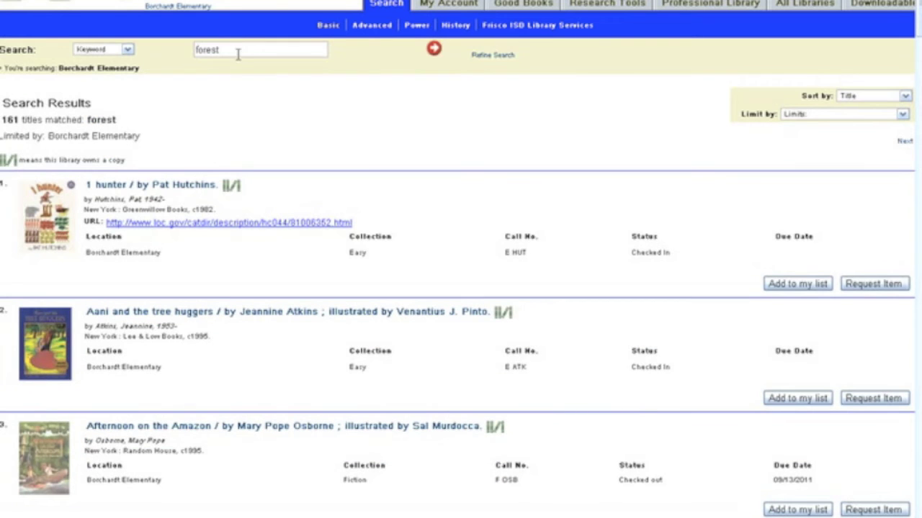
pyautogui.moveTo(239, 51); pyautogui.dragTo(127, 46)
pyautogui.write('the circus ship')
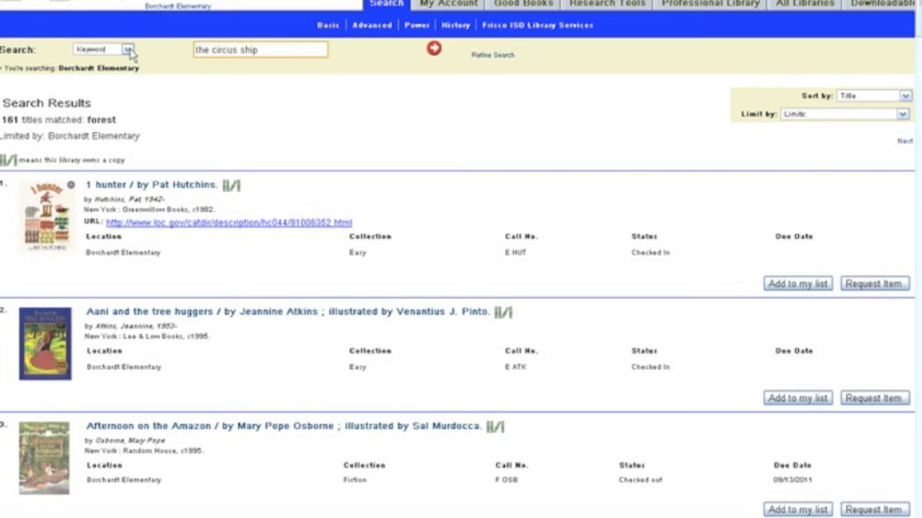
pyautogui.click(127, 49)
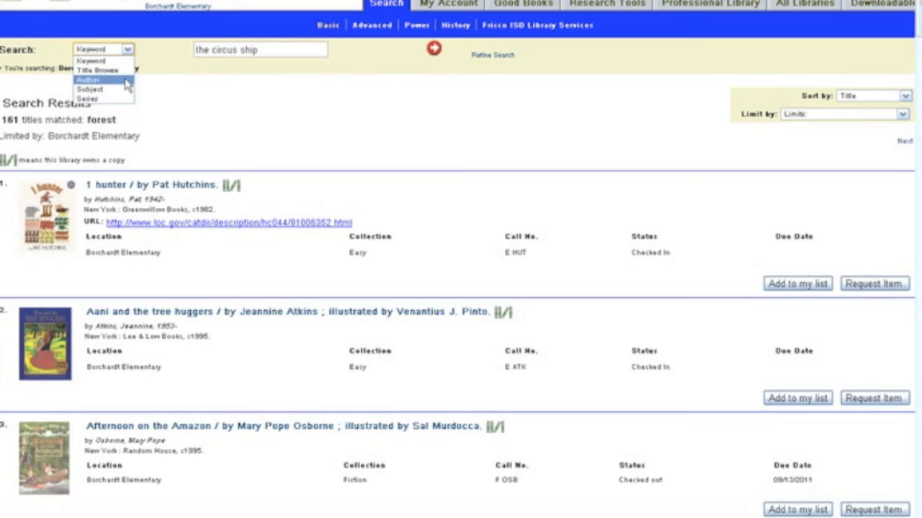
pyautogui.click(94, 78)
pyautogui.click(128, 49)
pyautogui.click(118, 72)
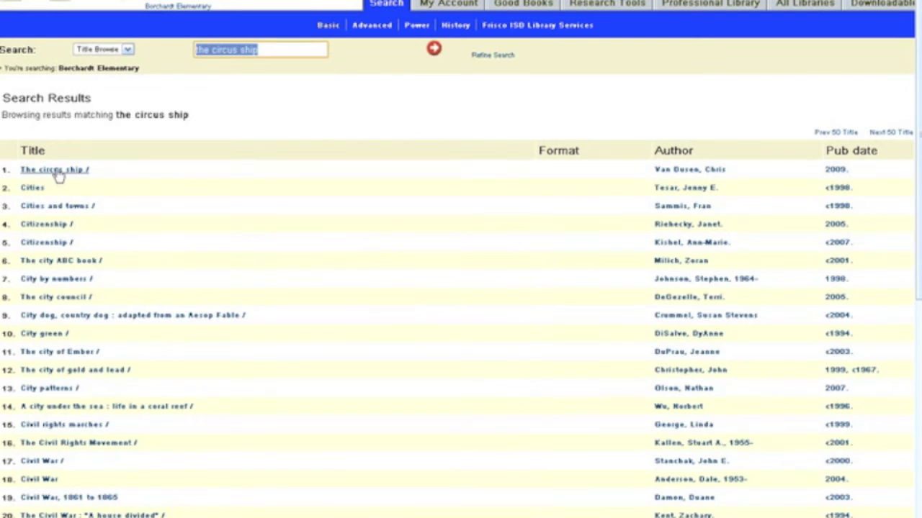
pyautogui.click(57, 172)
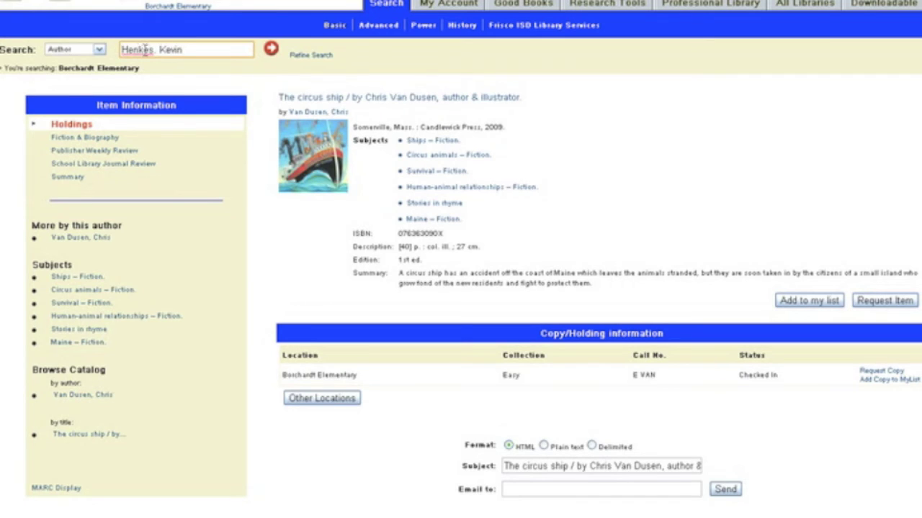
pyautogui.click(270, 52)
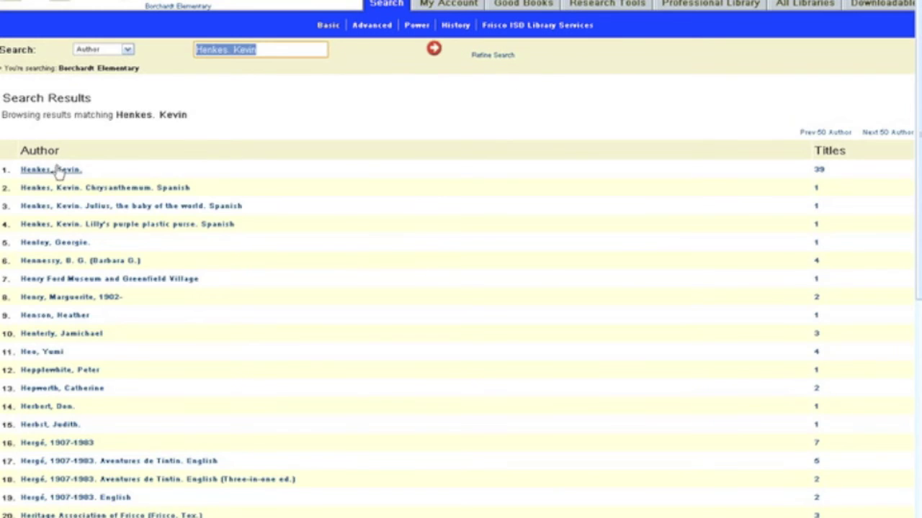
# List all titles by Henkes, Kevin and select the 'Chrysanthemum / by Kevin Henkes.' title line
pyautogui.click(57, 174)
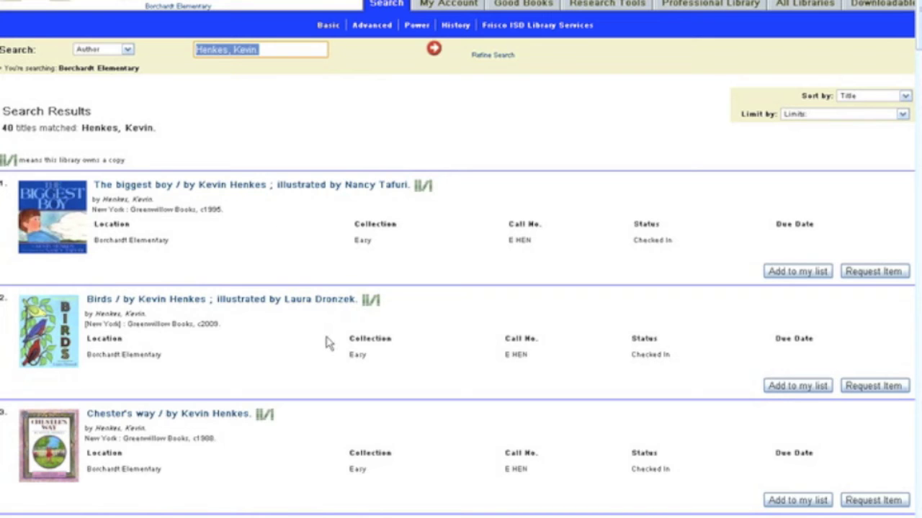
pyautogui.scroll(-10, 325, 342)
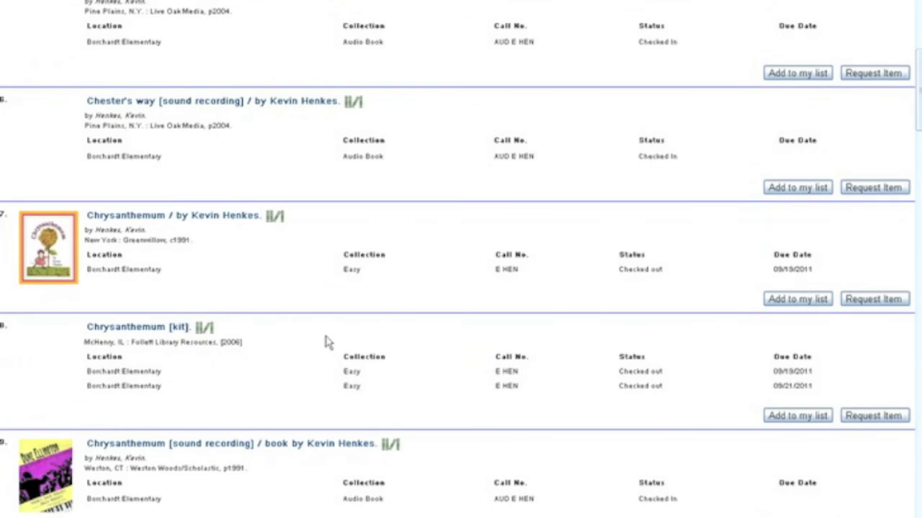
pyautogui.scroll(2, 245, 208)
pyautogui.moveTo(300, 233); pyautogui.dragTo(138, 218)
pyautogui.click(296, 263)
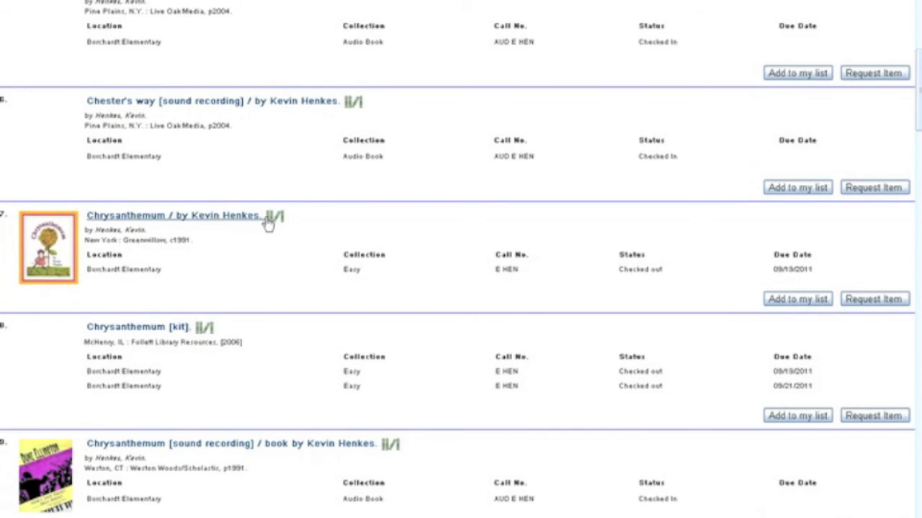
pyautogui.moveTo(285, 216); pyautogui.dragTo(90, 206)
pyautogui.hotkey('ctrl', 'c')
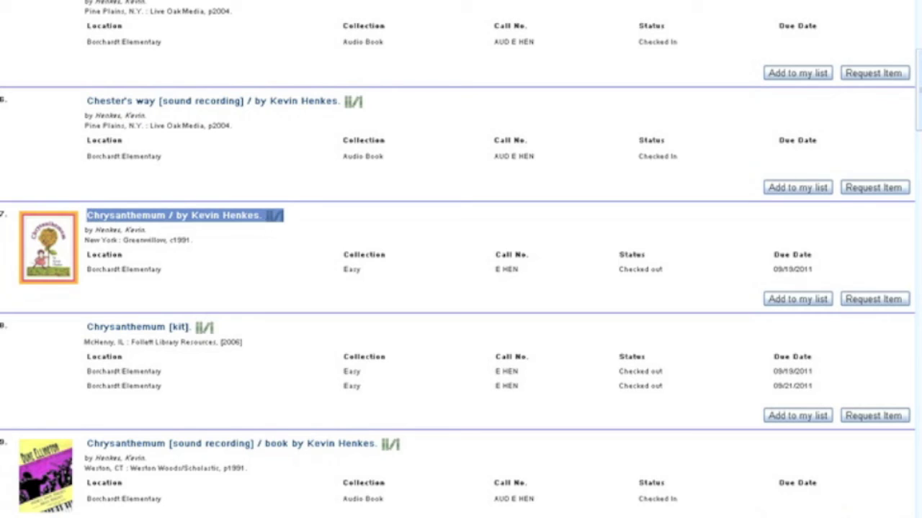
# Paste 'Chrysanthemum / by Kevin Henkes.' into the form's titles, choose Just 2-3, and start the needed-by date
pyautogui.hotkey('alt', 'Tab')
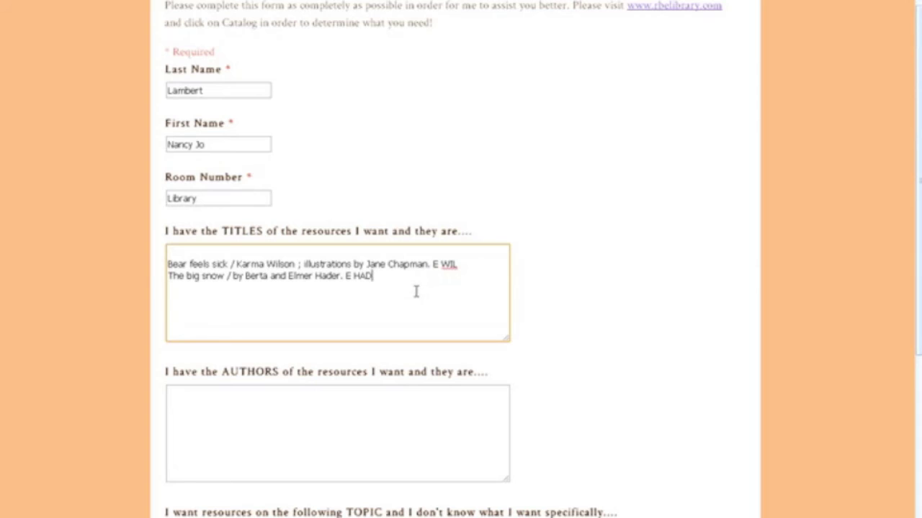
pyautogui.hotkey('ctrl', 'v')
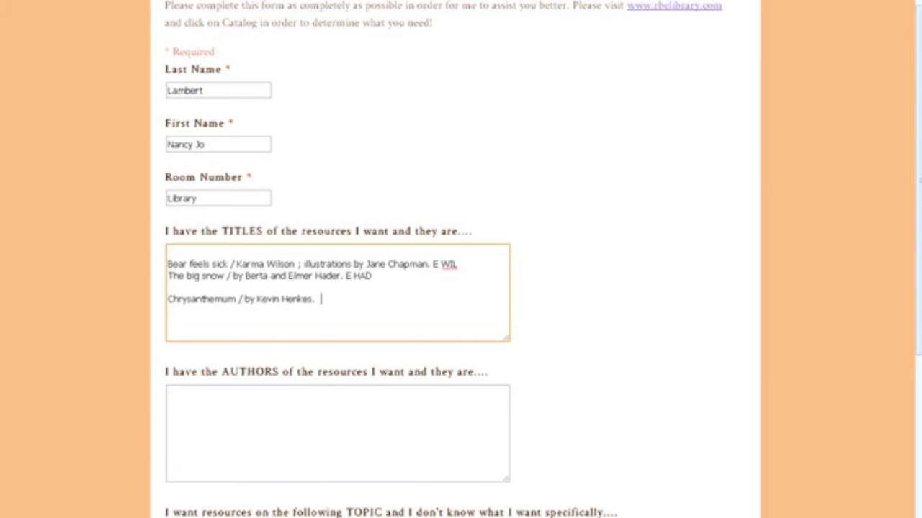
pyautogui.scroll(-7, 177, 386)
pyautogui.click(177, 382)
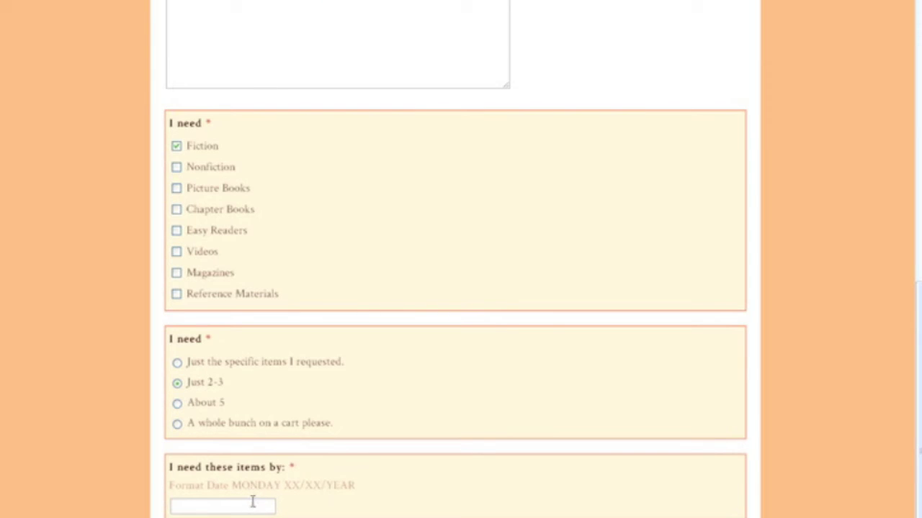
pyautogui.click(253, 504)
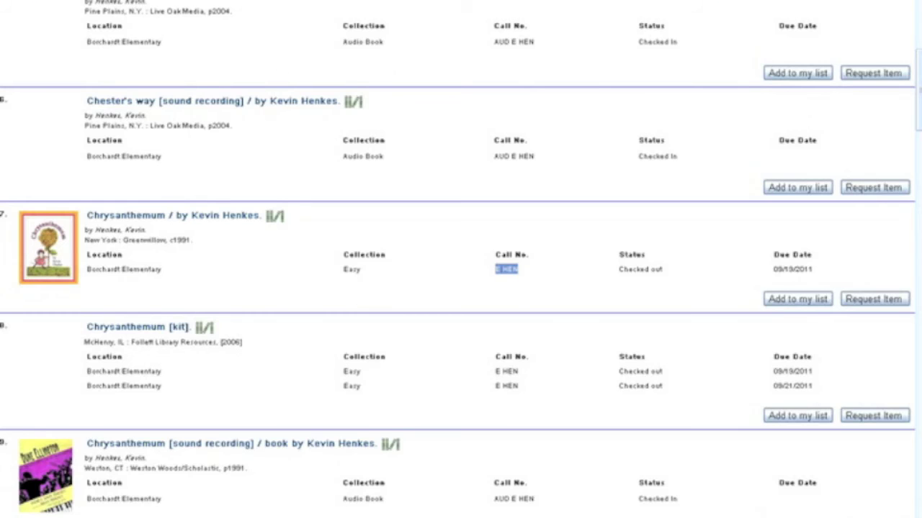
pyautogui.hotkey('alt', 'Tab')
pyautogui.scroll(10, 711, 50)
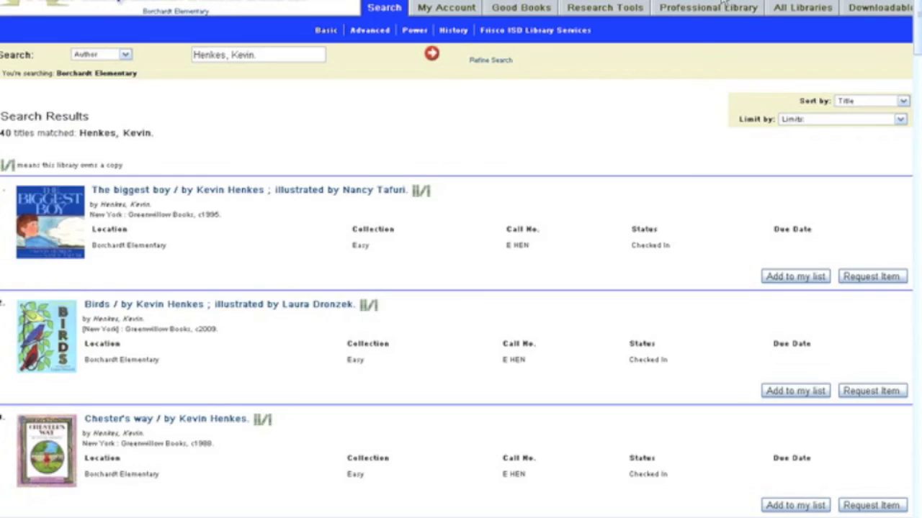
# Open the Professional Library section and its Professional eBooks collection
pyautogui.click(717, 9)
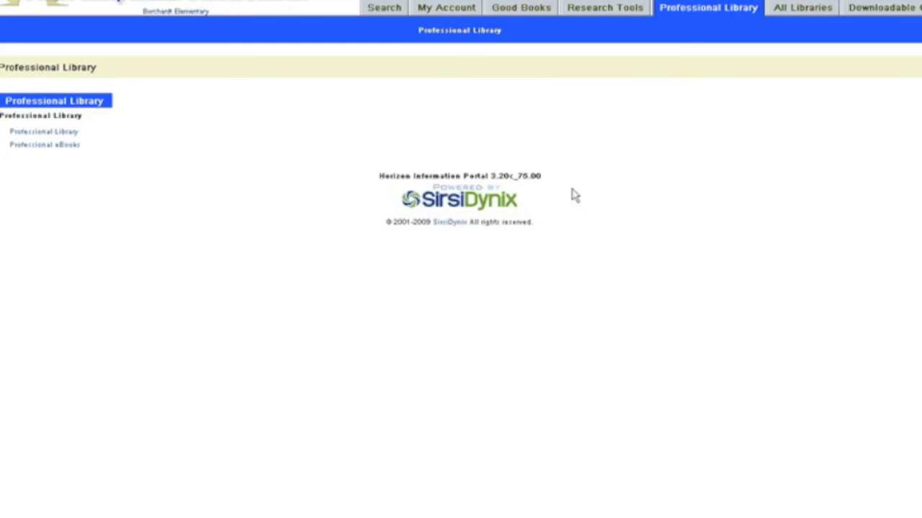
pyautogui.click(54, 137)
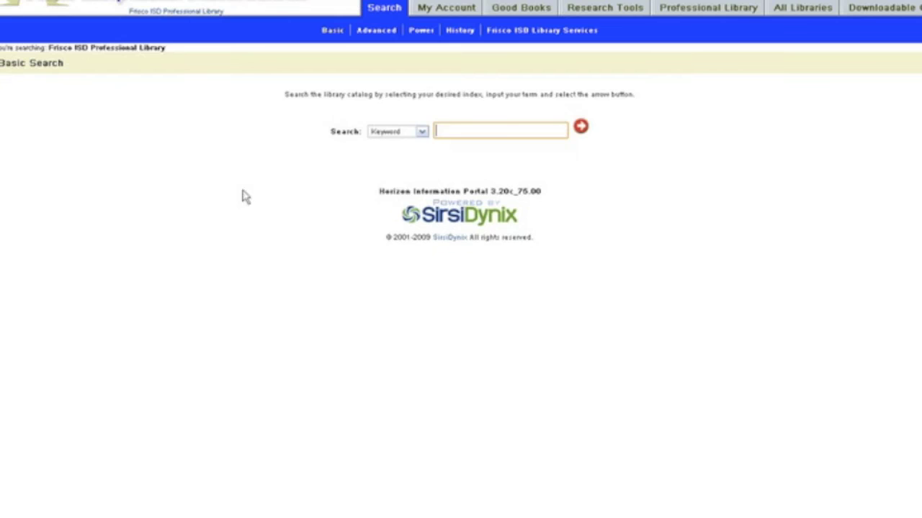
pyautogui.click(692, 10)
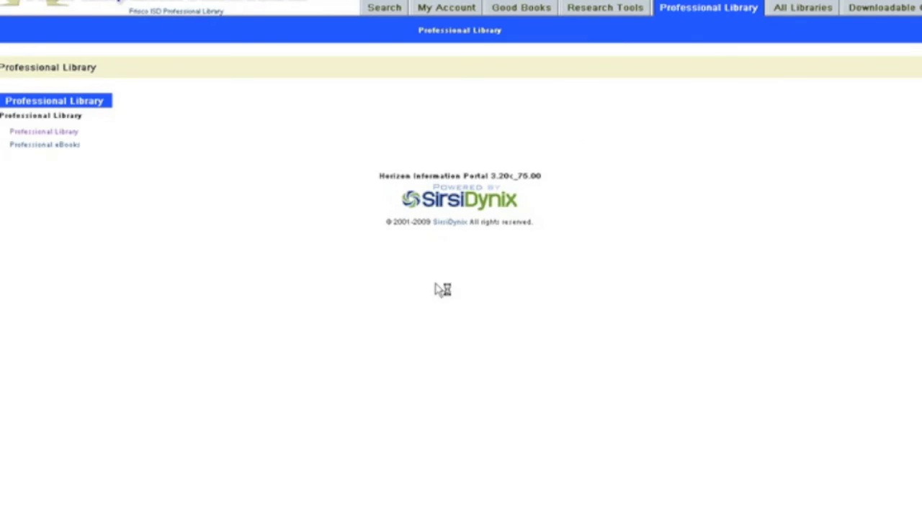
pyautogui.click(44, 137)
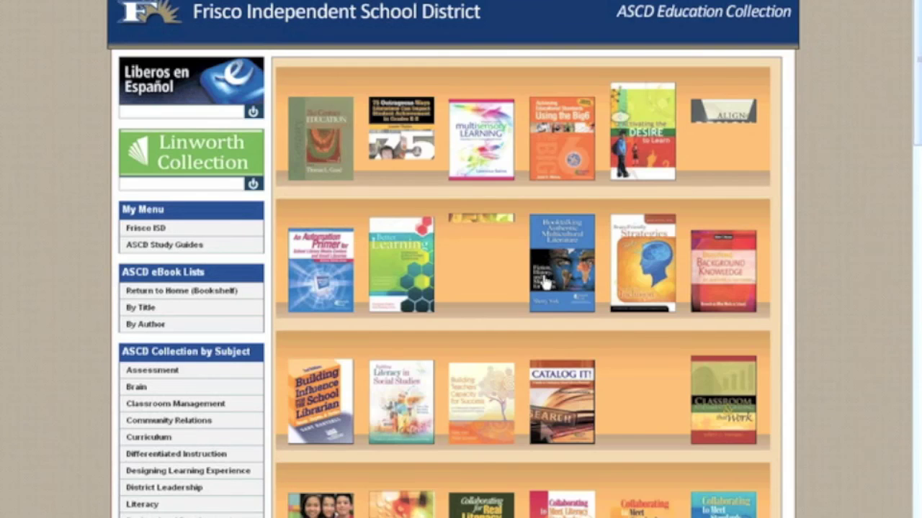
# Scroll through the ASCD eBook Collection bookshelf of education titles
pyautogui.scroll(-5, 545, 283)
pyautogui.scroll(-15, 545, 283)
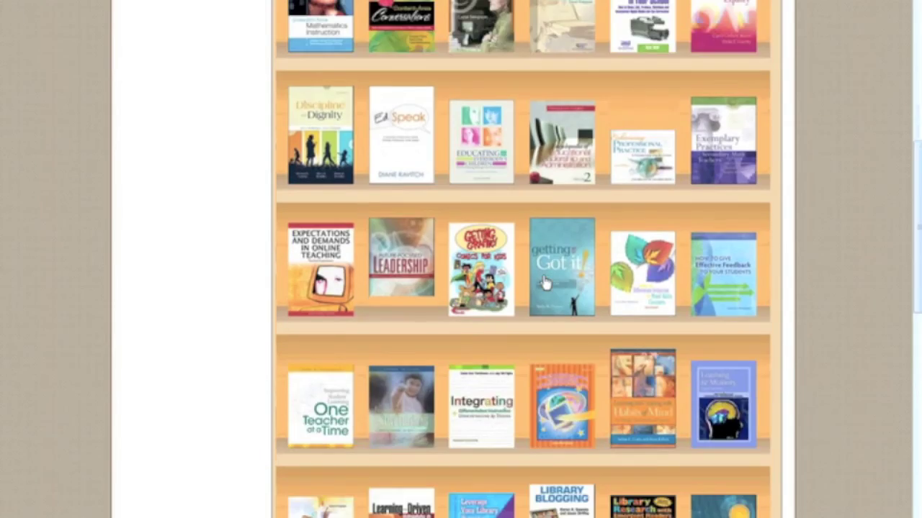
pyautogui.scroll(-6, 545, 283)
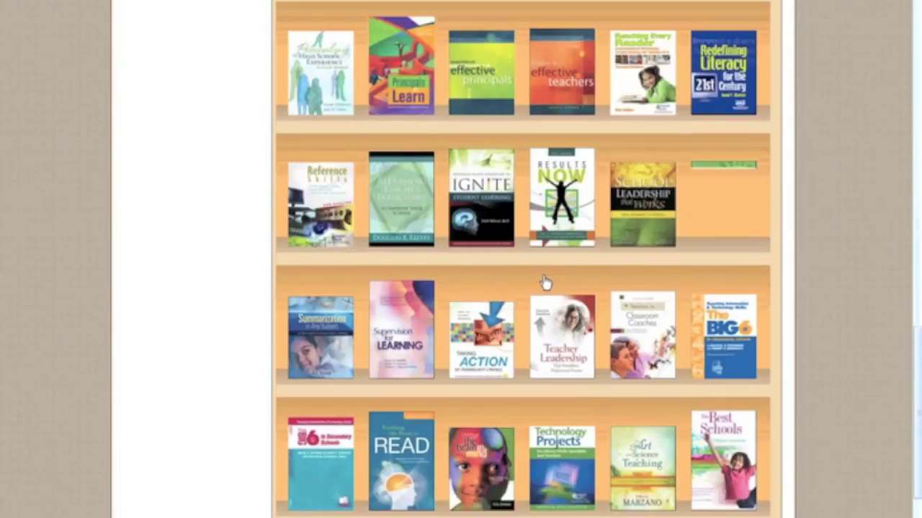
pyautogui.scroll(8, 545, 283)
pyautogui.scroll(12, 543, 284)
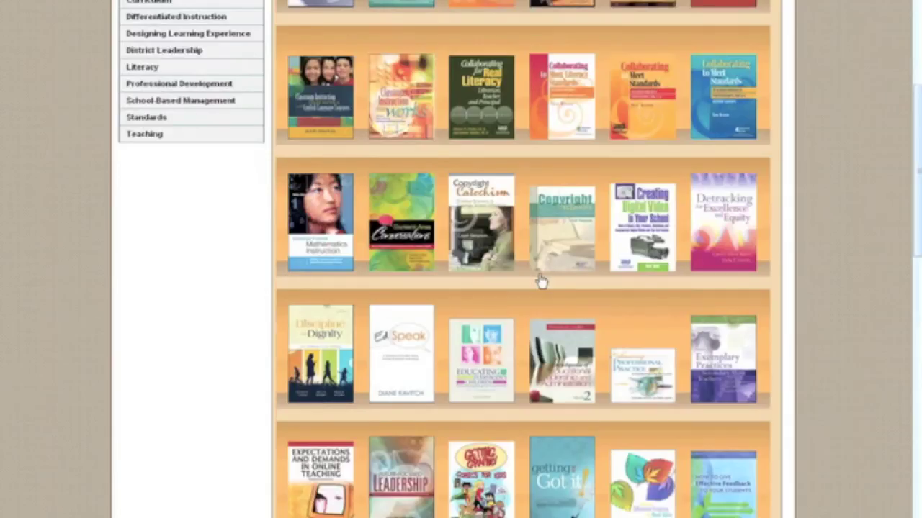